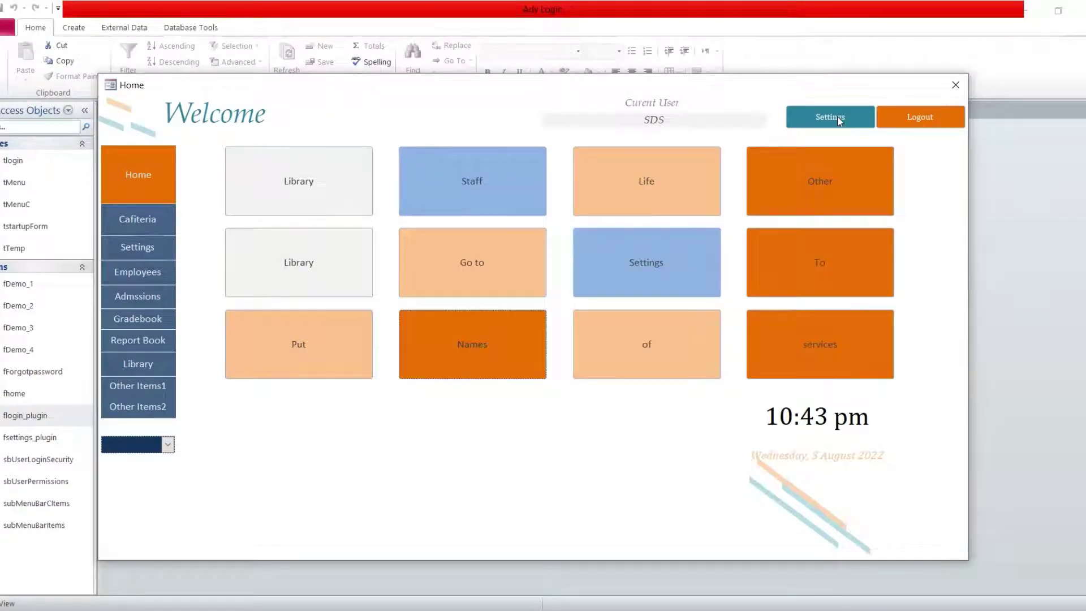
Open the template settings and check that the startup form is fhome.
{"action": "left_click", "coordinate": [839, 120]}
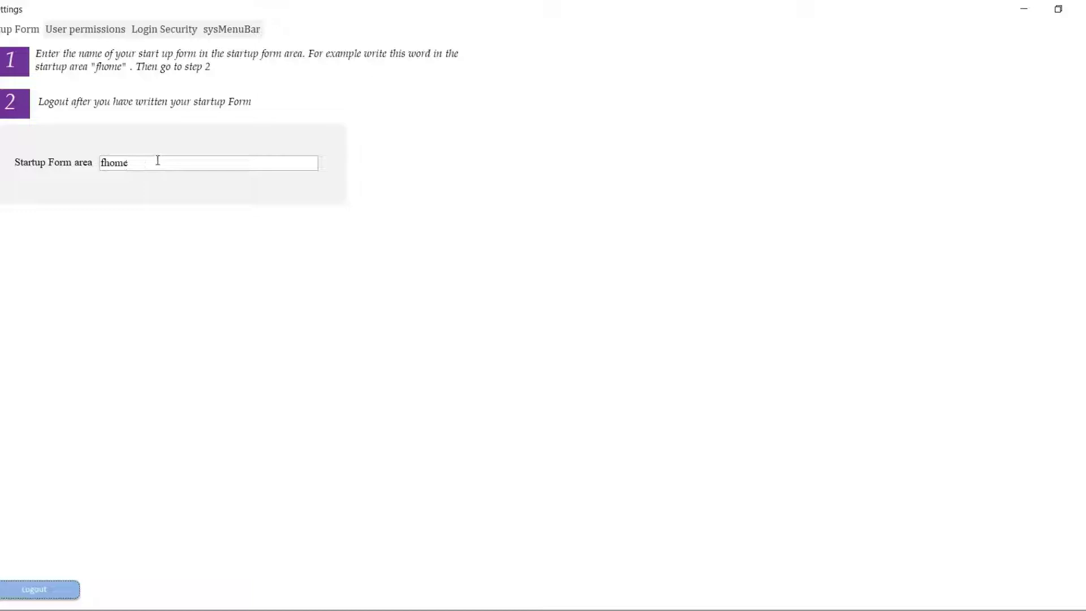
{"action": "double_click", "coordinate": [127, 162]}
{"action": "left_click", "coordinate": [102, 162]}
View the User permissions grid, then the Login Security user and password list.
{"action": "left_click", "coordinate": [70, 34]}
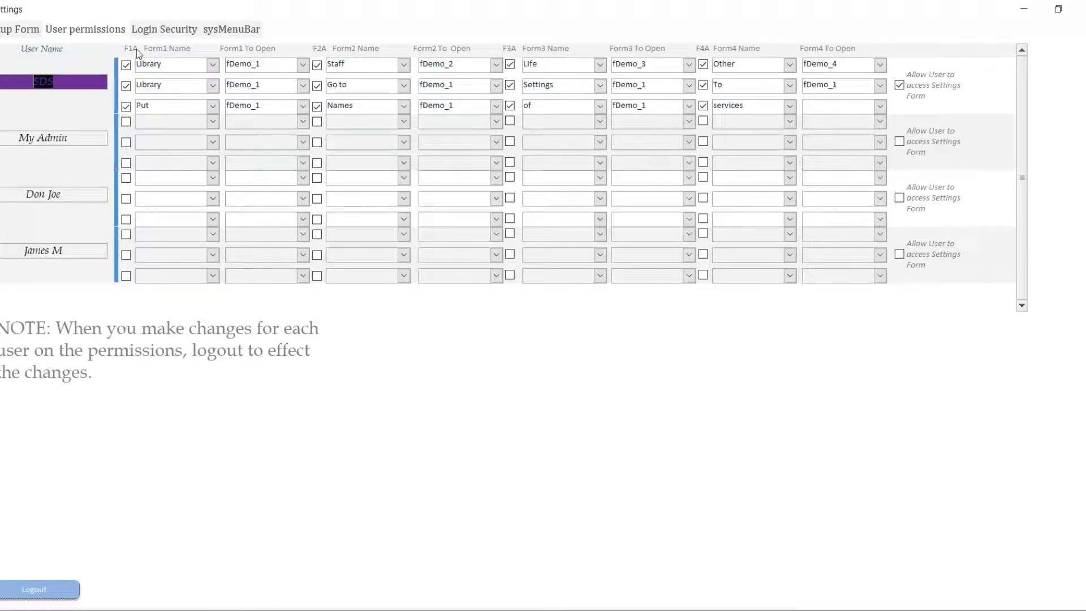
{"action": "left_click", "coordinate": [160, 31]}
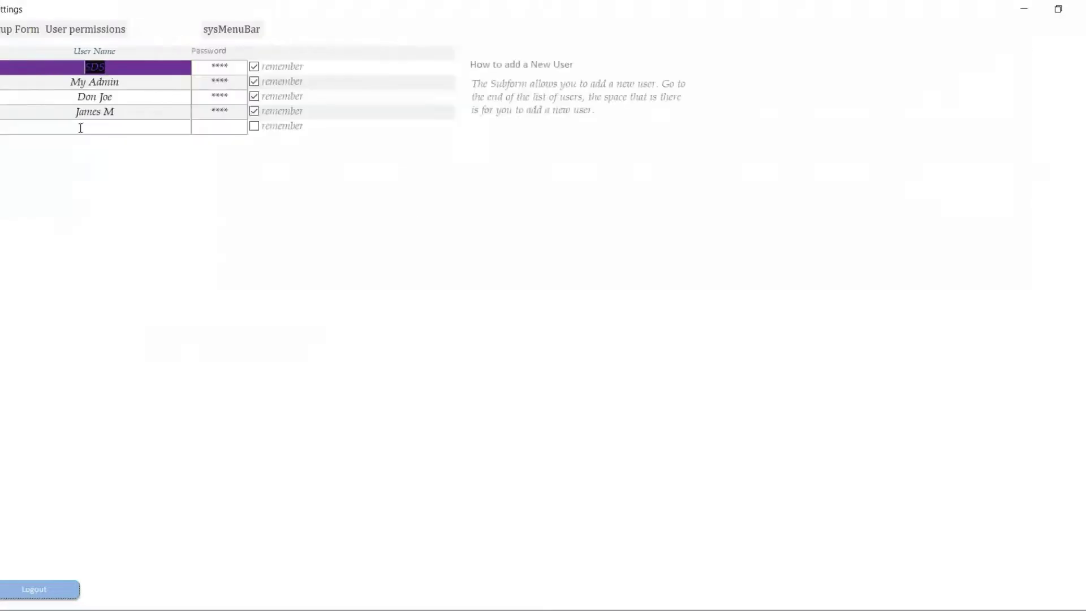
Add login user 'DF lulu' with a password and Remember ticked.
{"action": "left_click", "coordinate": [24, 126]}
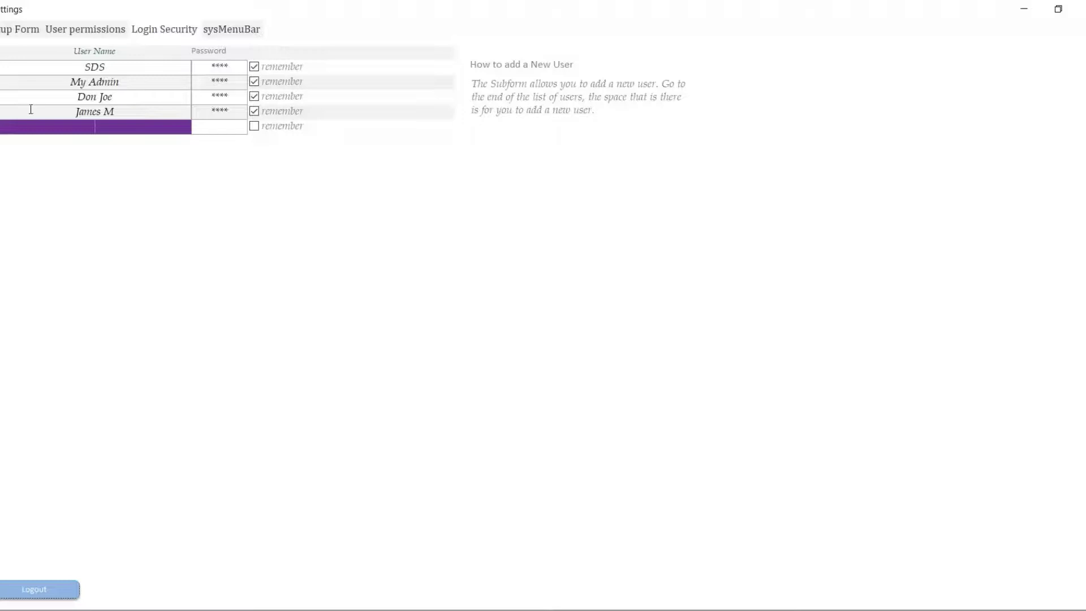
{"action": "left_click", "coordinate": [76, 111]}
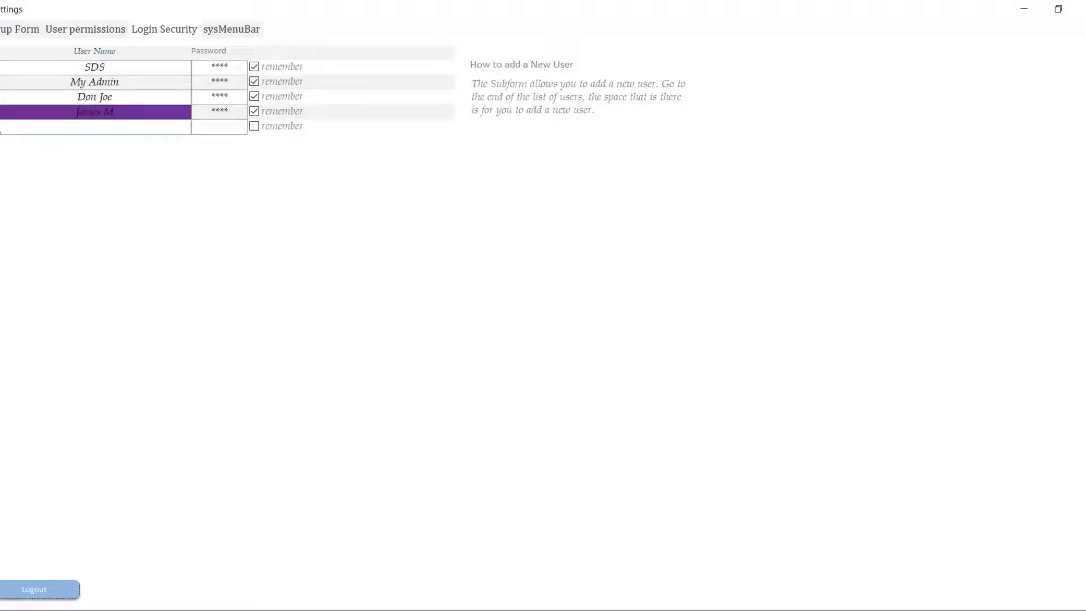
{"action": "left_click", "coordinate": [78, 128]}
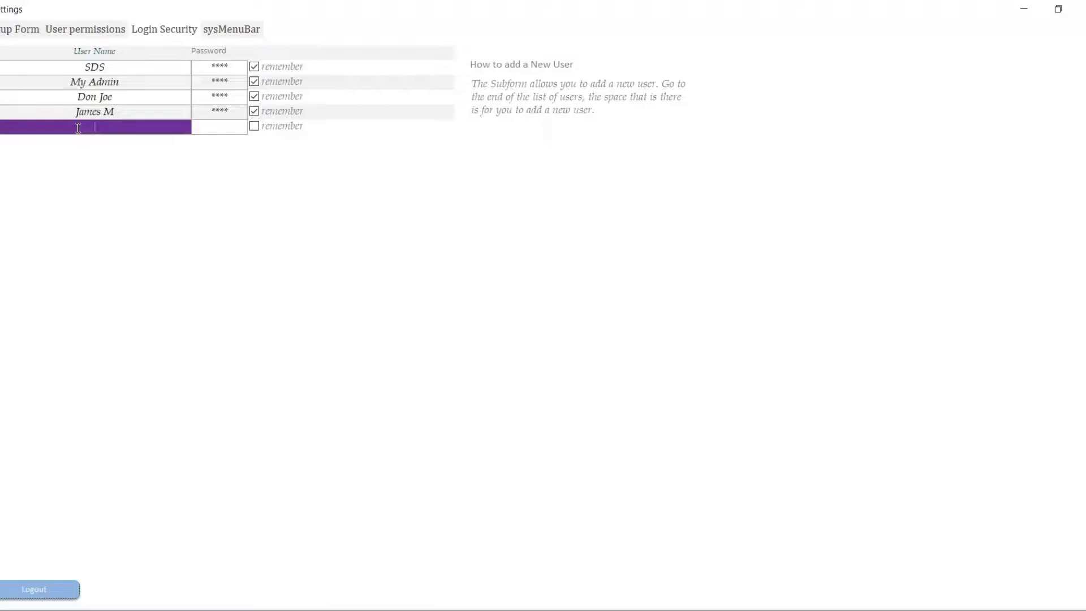
{"action": "type", "text": "Dr"}
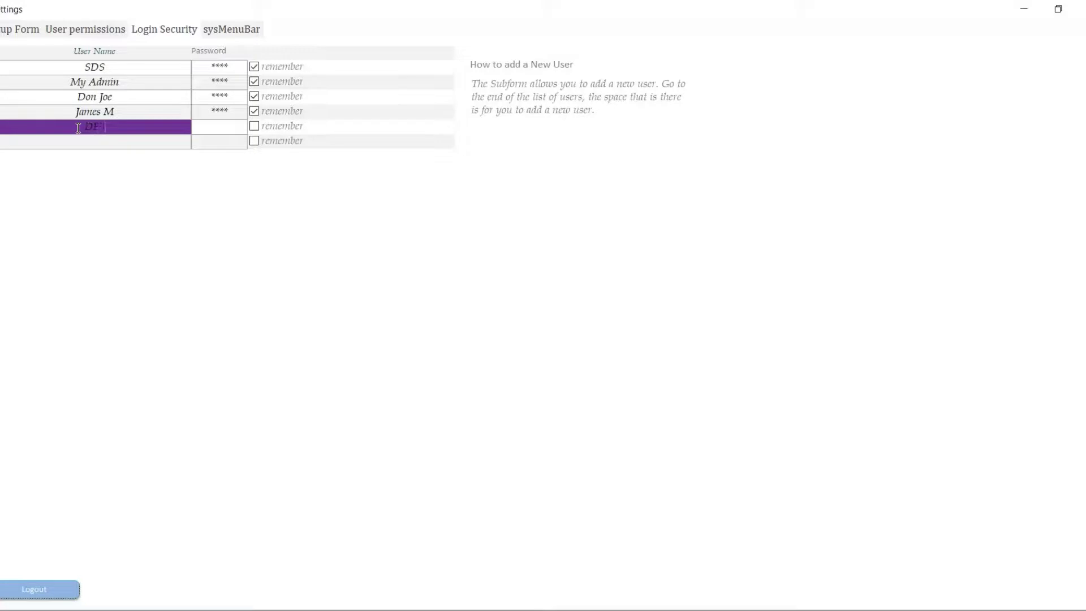
{"action": "type", "text": " h"}
{"action": "type", "text": "u"}
{"action": "type", "text": "s"}
{"action": "left_click", "coordinate": [194, 126]}
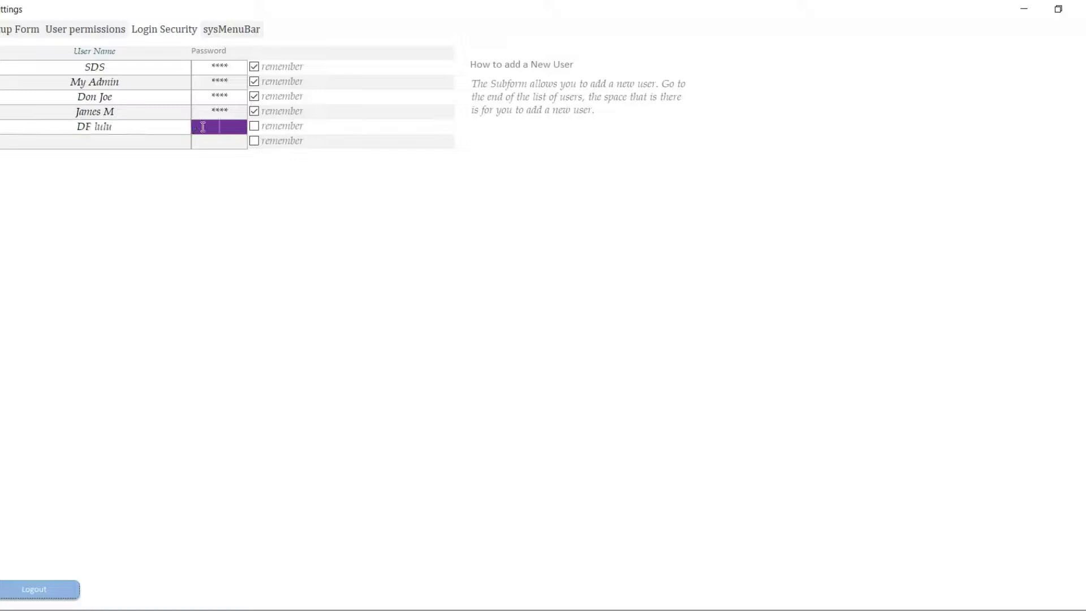
{"action": "type", "text": "****"}
{"action": "left_click", "coordinate": [255, 127]}
Check the User permissions grid, then log out to the Login form.
{"action": "left_click", "coordinate": [63, 33]}
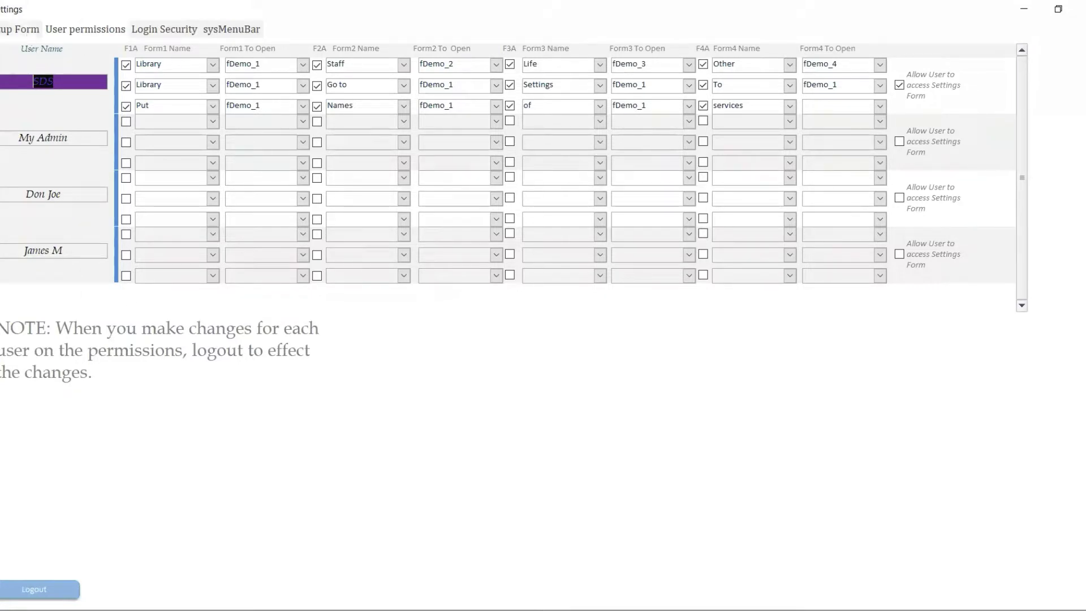
{"action": "left_click", "coordinate": [22, 589]}
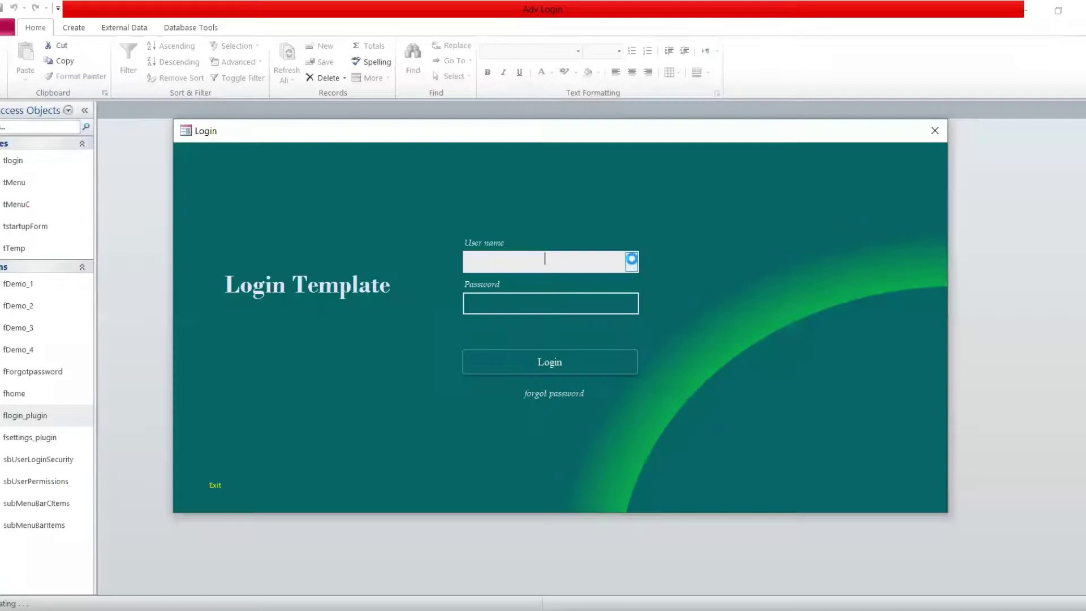
Log back in as SDS with its password.
{"action": "left_click", "coordinate": [572, 278]}
{"action": "left_click", "coordinate": [558, 364]}
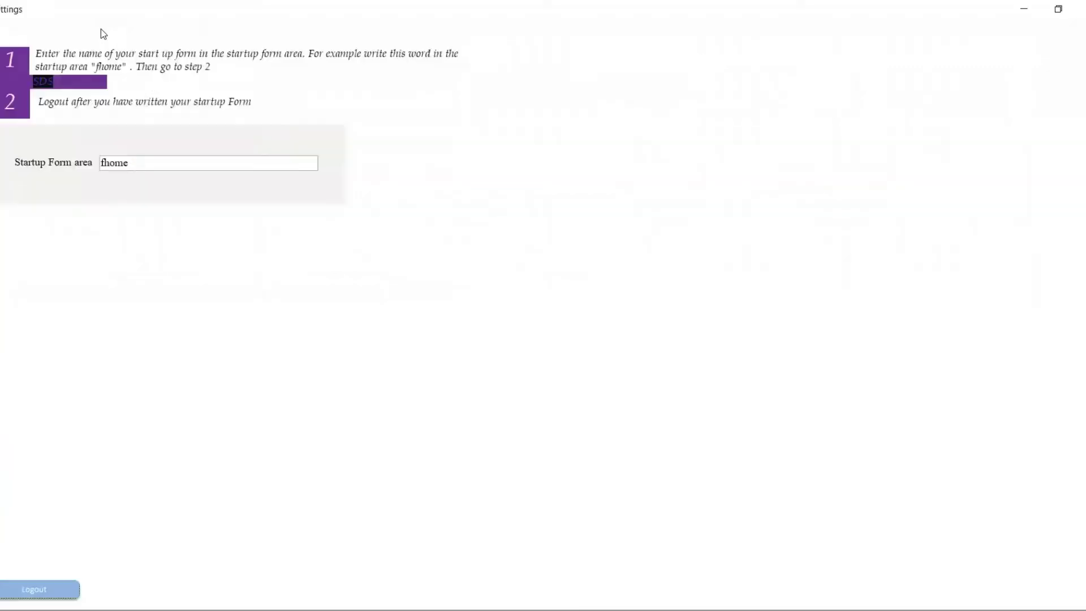
Check that DF lulu now appears in the User permissions grid.
{"action": "left_click", "coordinate": [101, 29]}
{"action": "scroll", "coordinate": [48, 254], "scroll_direction": "down", "scroll_amount": 1}
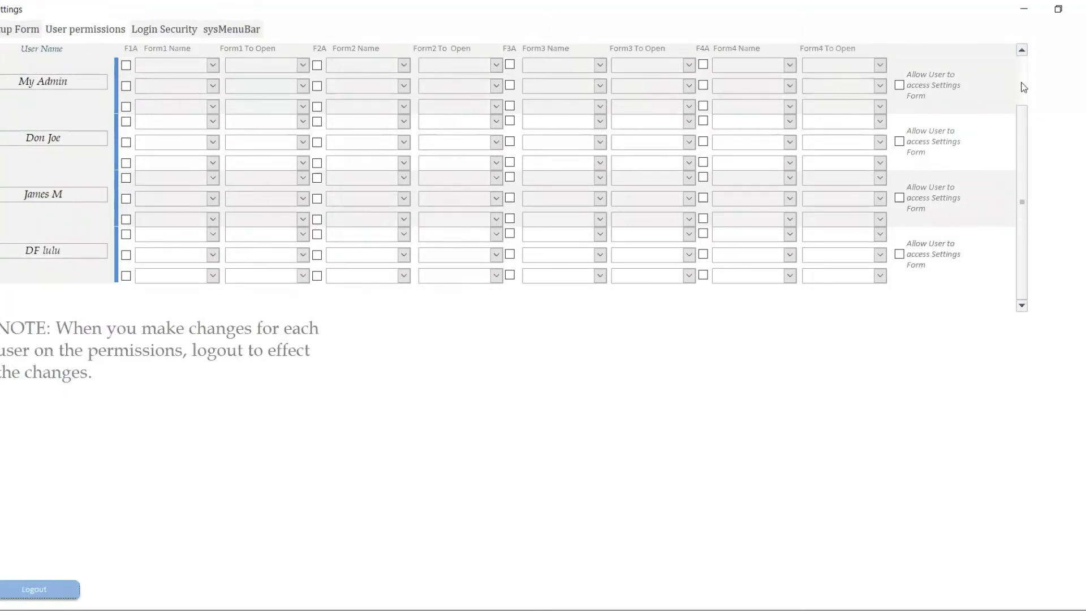
{"action": "scroll", "coordinate": [84, 76], "scroll_direction": "up", "scroll_amount": 1}
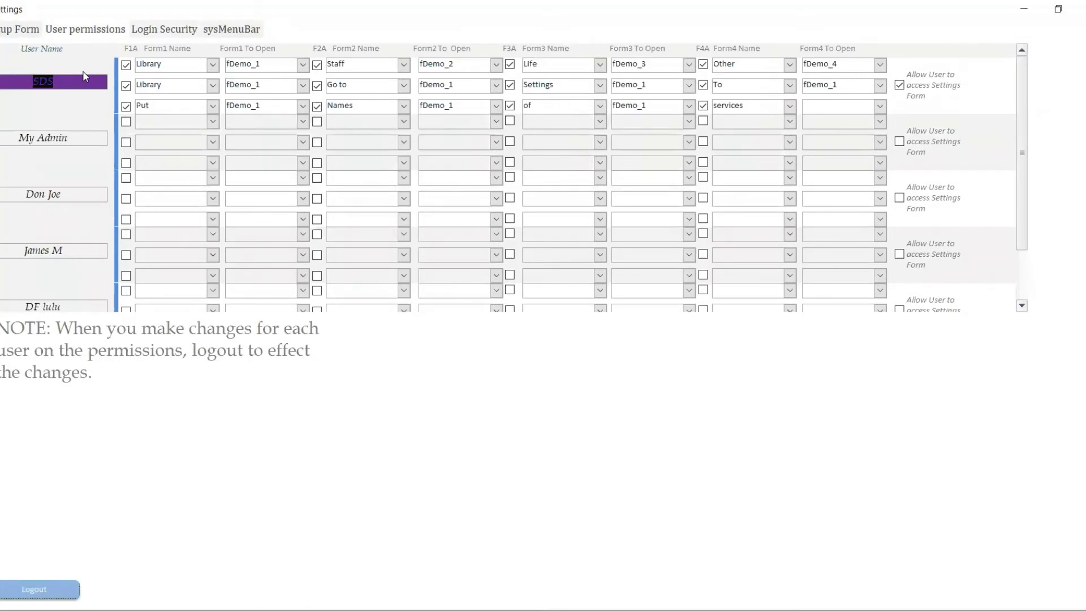